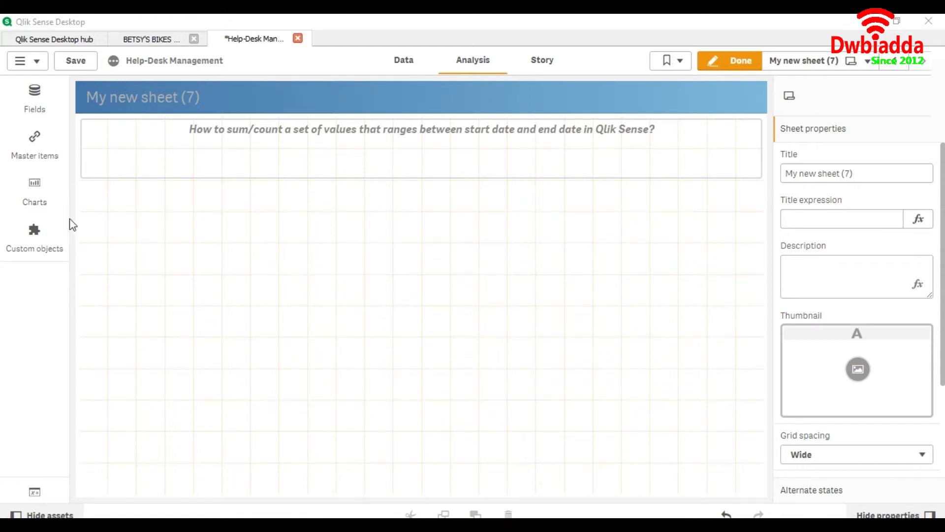
Show the Charts list in the assets panel of the sheet.
left_click(30, 199)
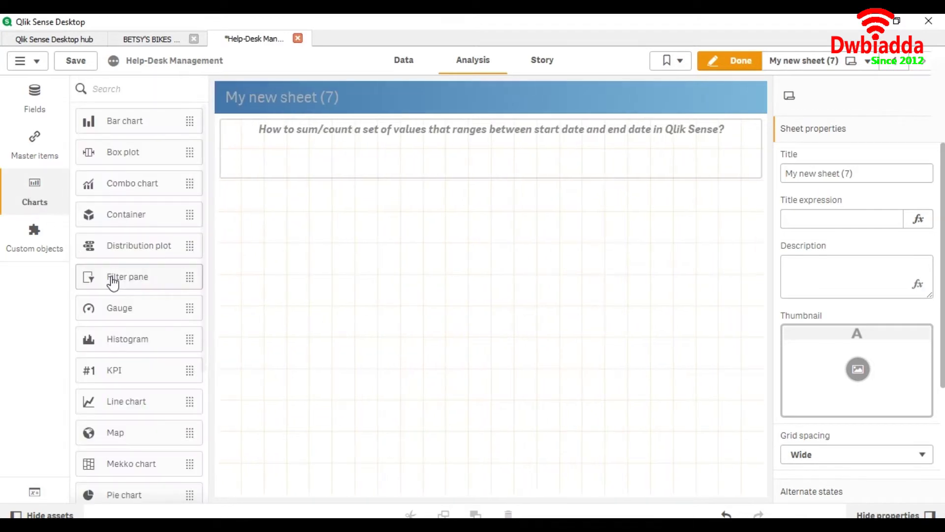
Place a KPI below the title box with measure YearStart(Min(Date)), showing 1/1/1992.
left_click_drag(114, 369, 342, 268)
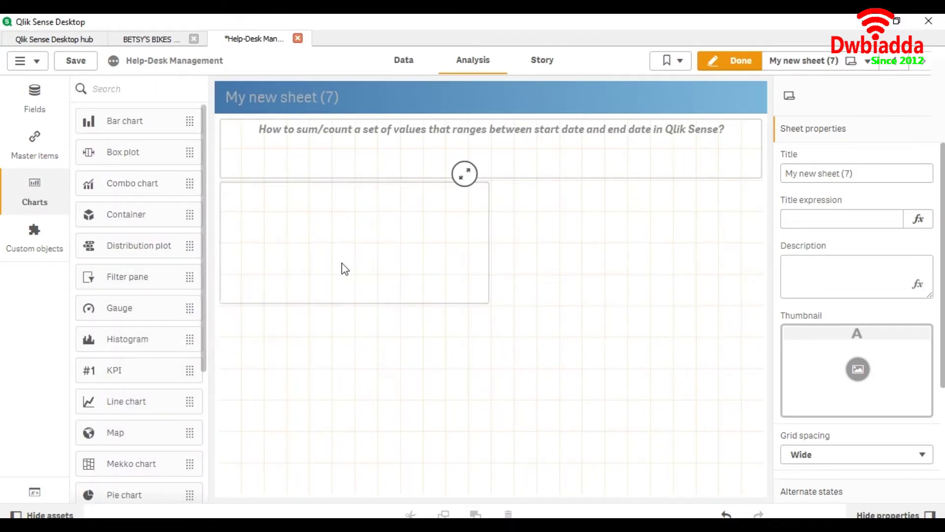
left_click(421, 250)
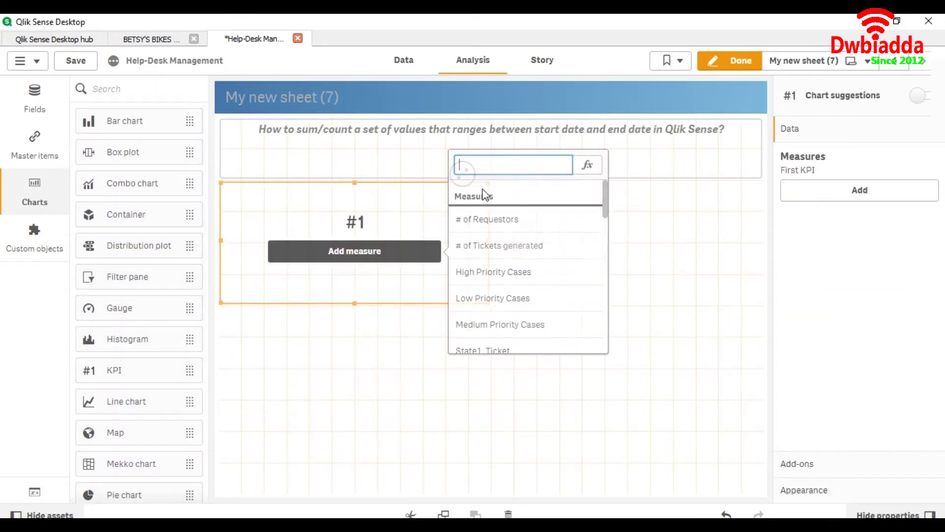
left_click(585, 166)
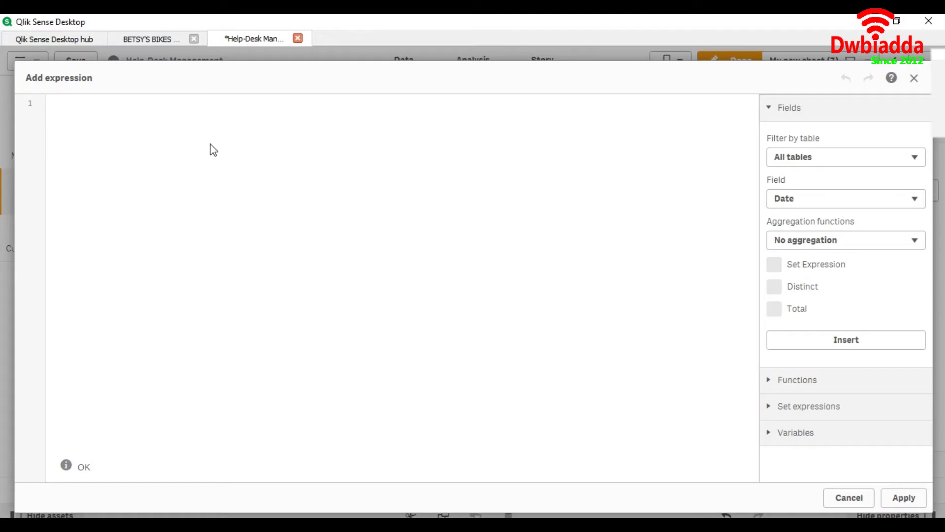
type("Year")
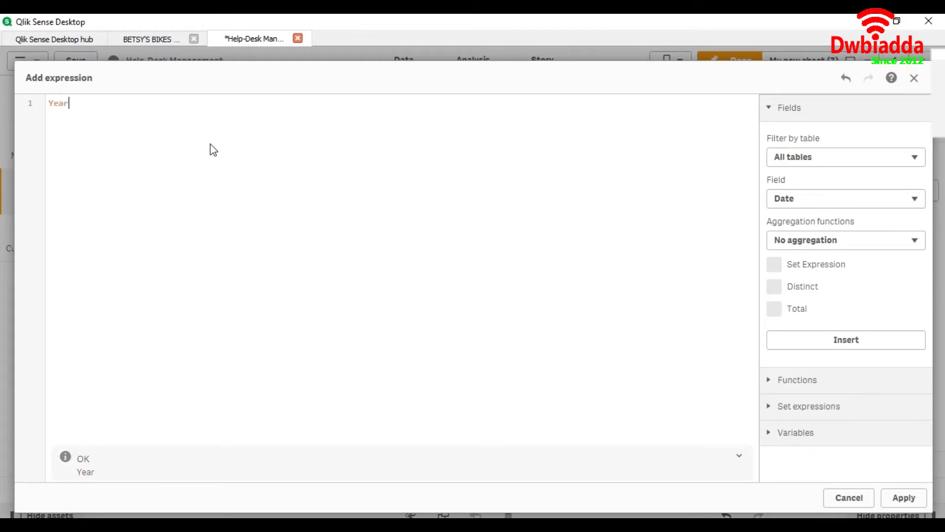
type("Start")
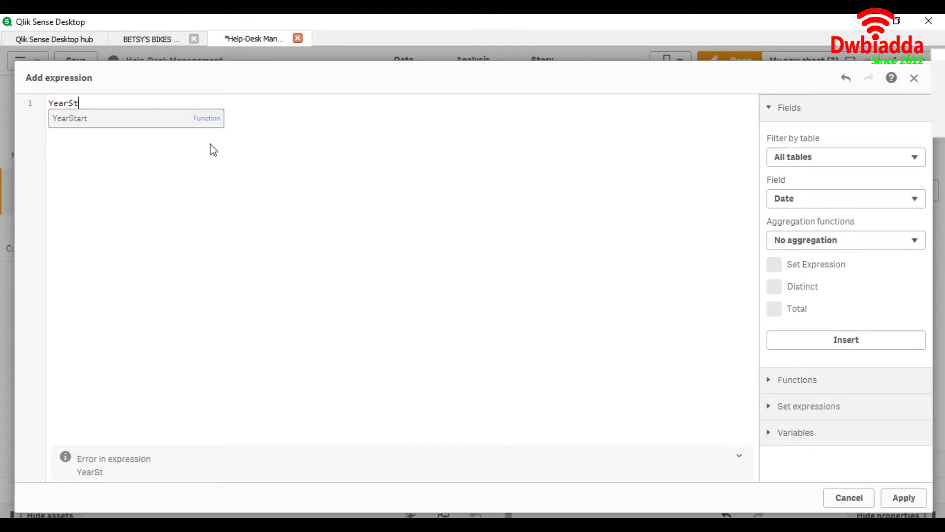
type("(")
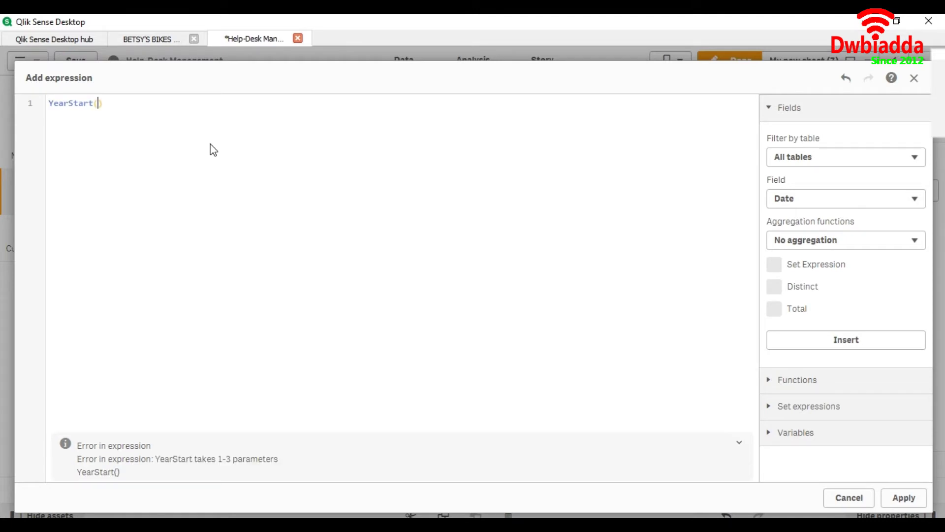
type("Min")
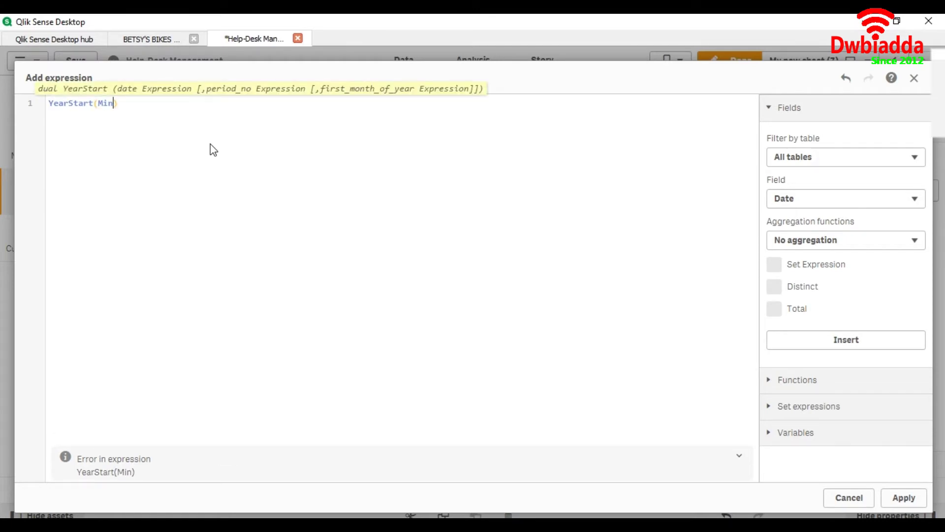
type("(Dat")
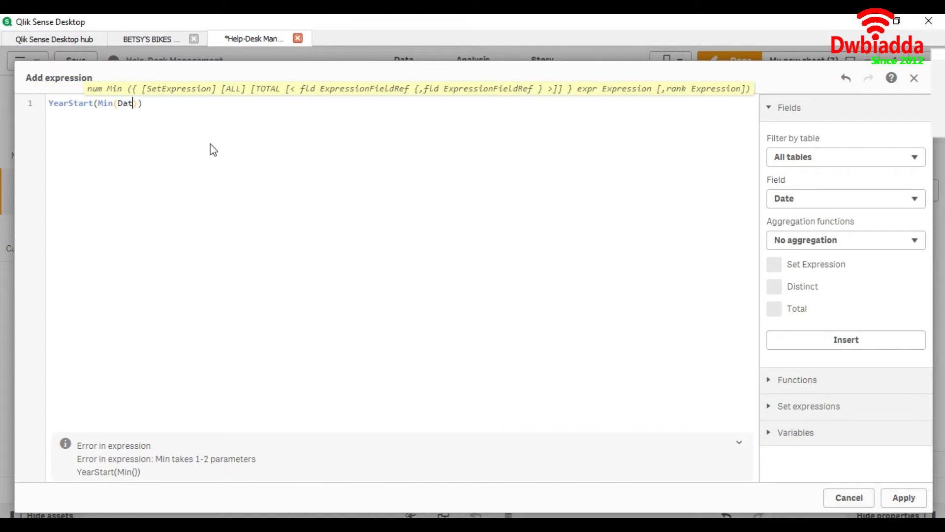
type("e")
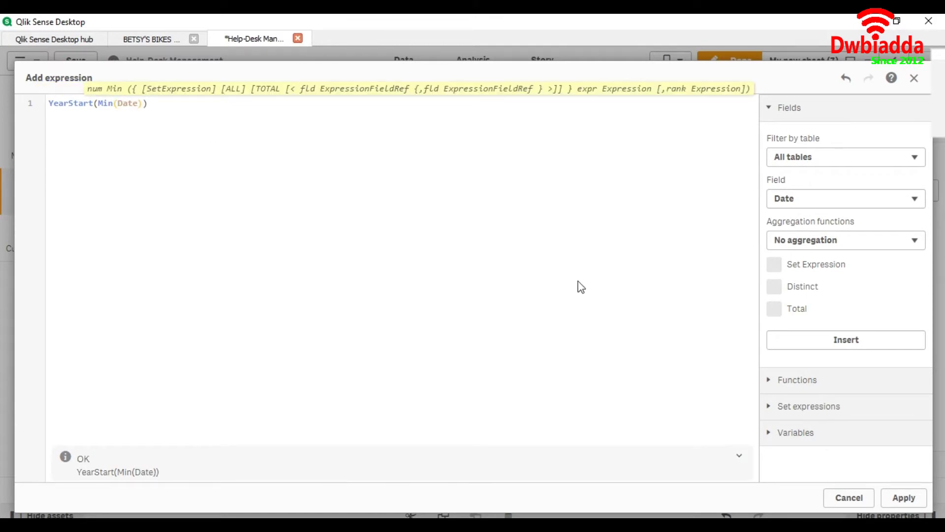
left_click(904, 497)
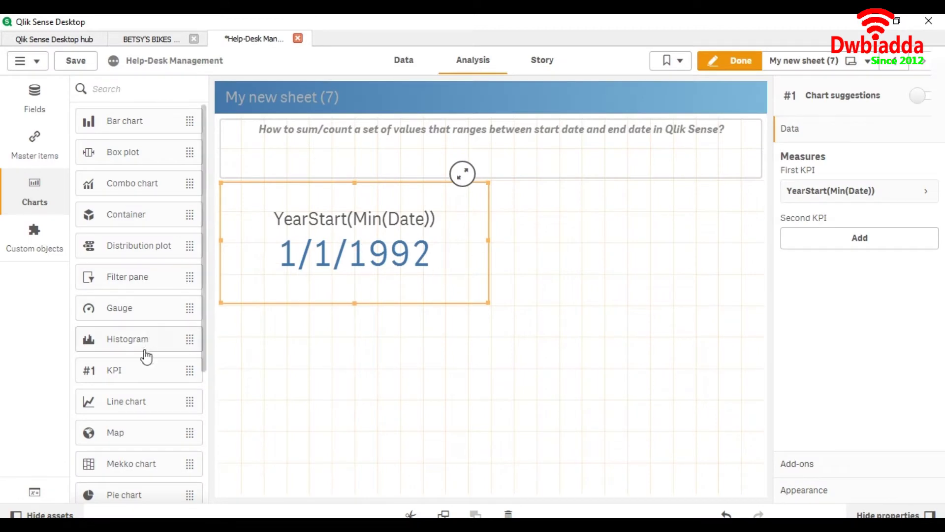
Place a second KPI right of the first with measure YearEnd(Max(Date)), showing 12/31/2022.
mouse_move(114, 369)
left_mouse_down()
mouse_move(436, 307)
mouse_move(591, 244)
left_mouse_up()
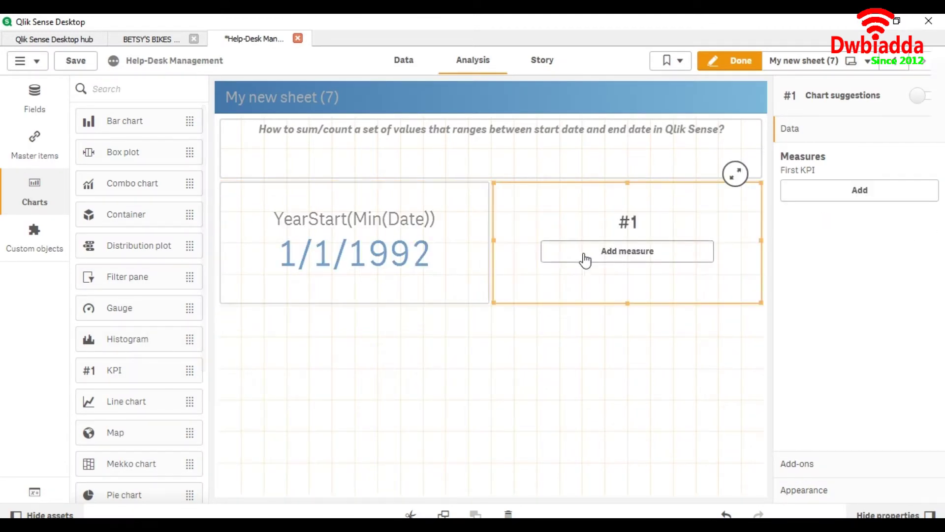
left_click(626, 250)
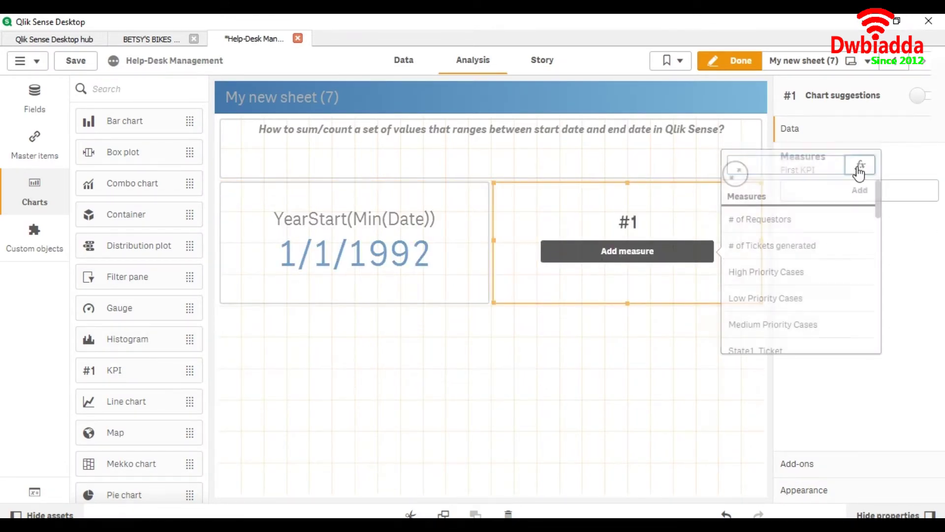
left_click(860, 165)
type("Ye")
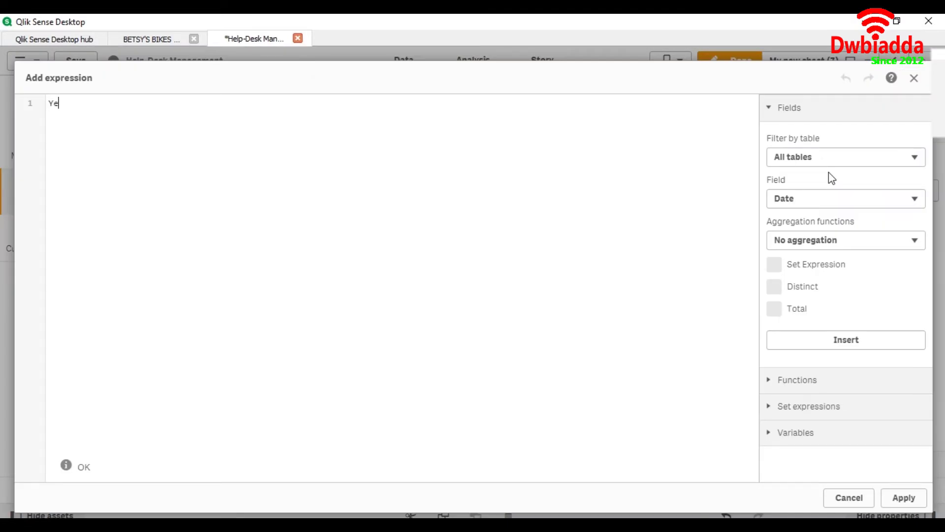
type("arEnd")
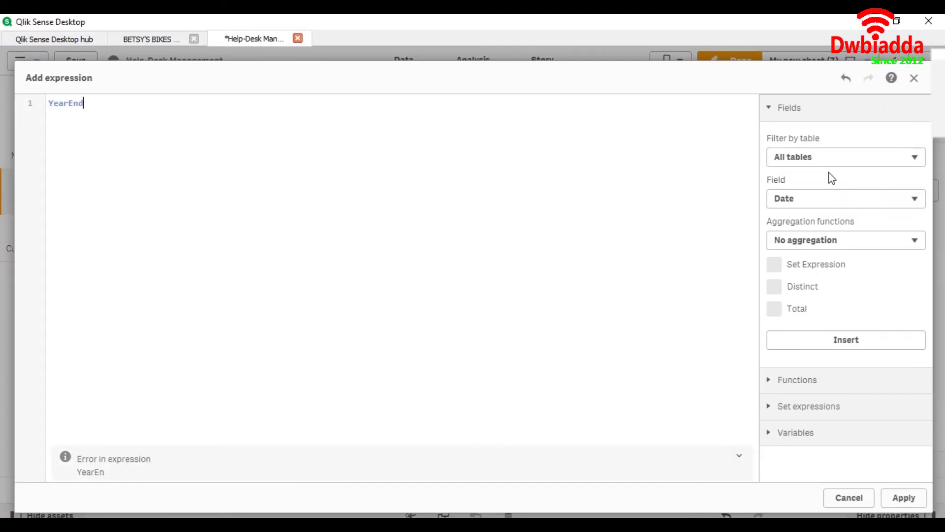
type("(Max")
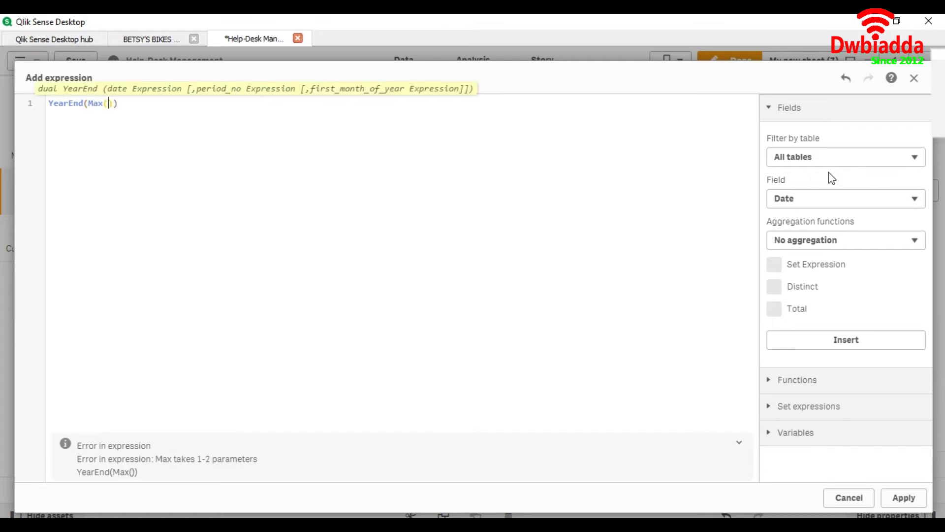
type("(F")
type("Date")
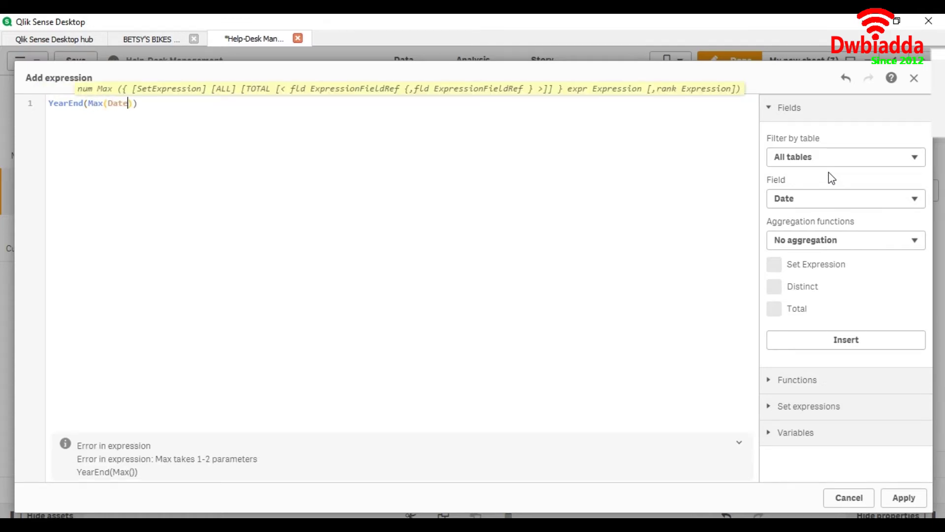
left_click(903, 497)
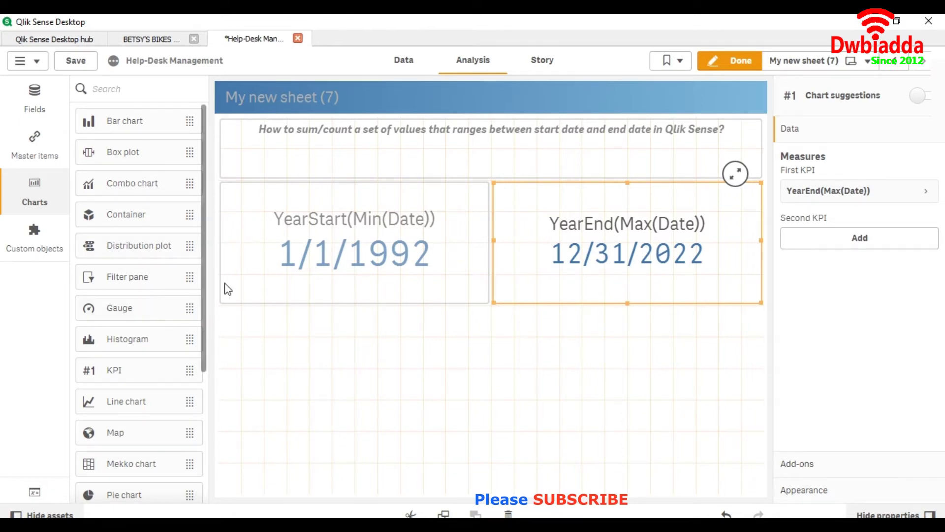
Check both date KPIs and drop a third KPI below them.
left_click(334, 266)
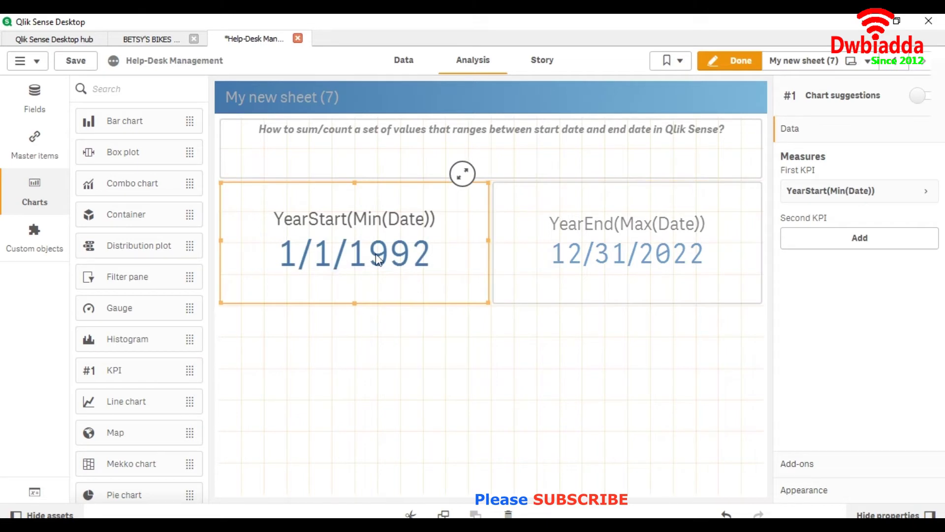
left_click(589, 261)
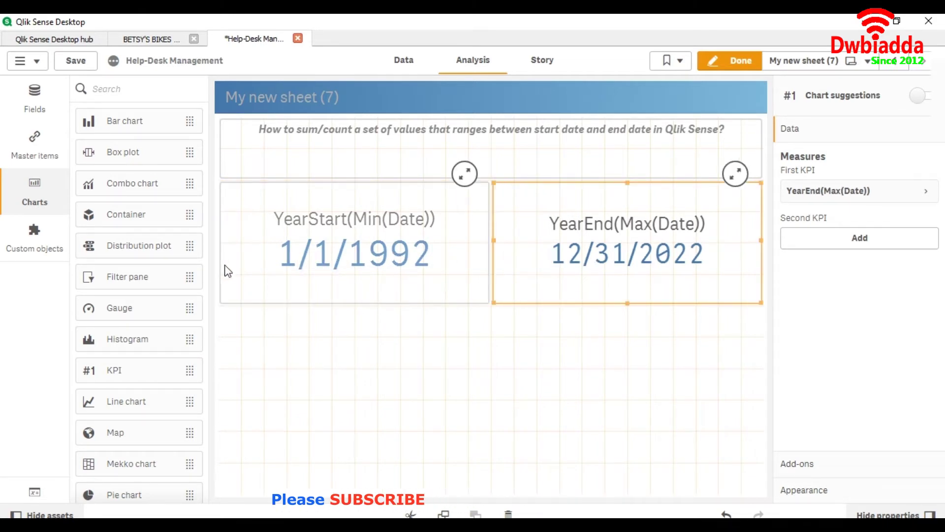
left_click_drag(159, 369, 336, 369)
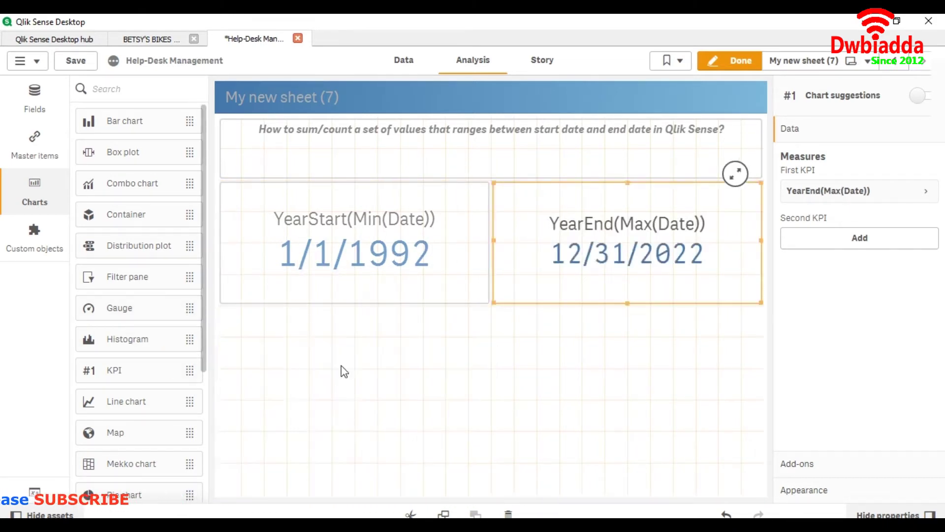
Widen the third KPI and write its measure Count({$<>} ticket) in the expression editor.
left_click_drag(489, 397, 558, 398)
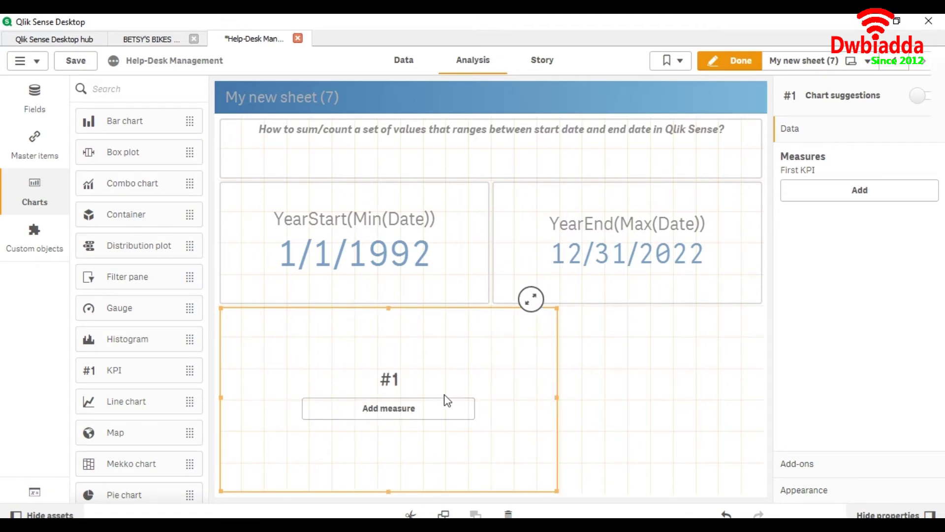
left_click(443, 408)
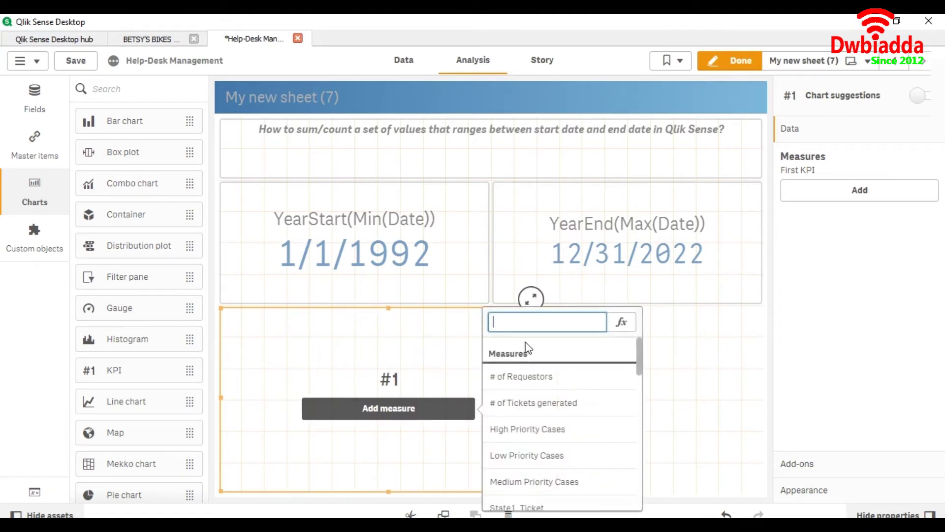
left_click(621, 322)
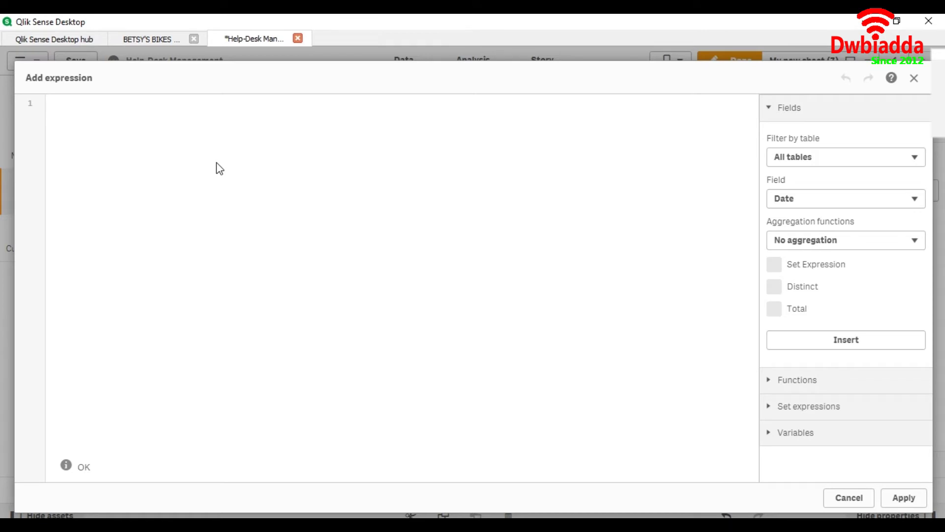
type("Coun")
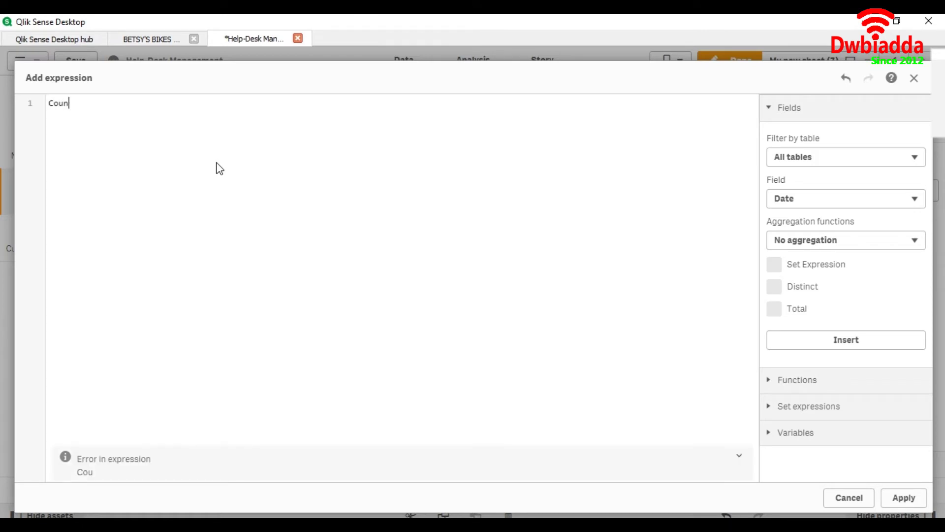
type("t")
type("()")
key("Left")
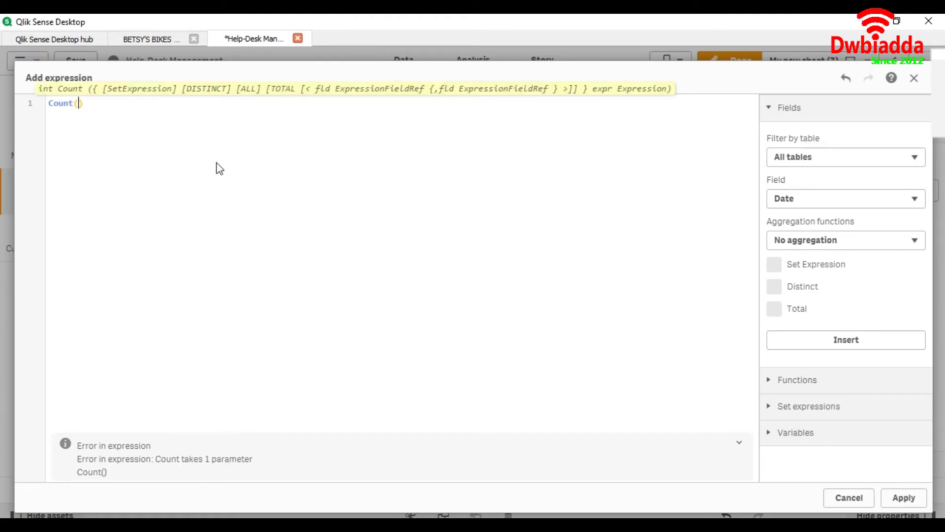
type("ti")
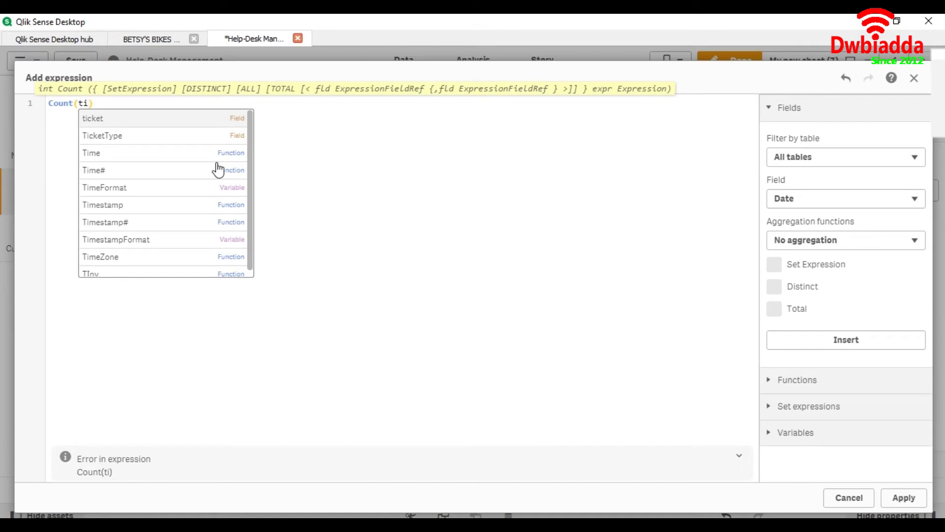
key("Return")
key("Left")
key("Left")
key("Left")
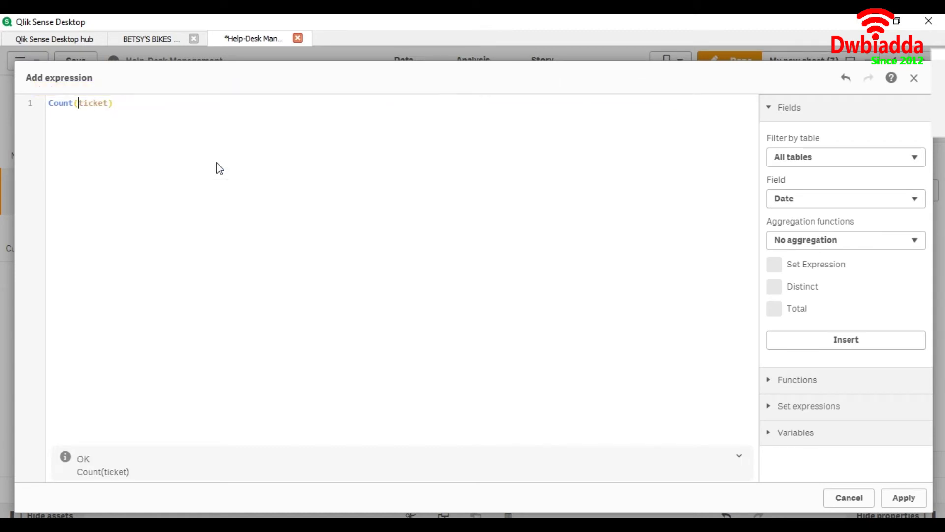
type("{}")
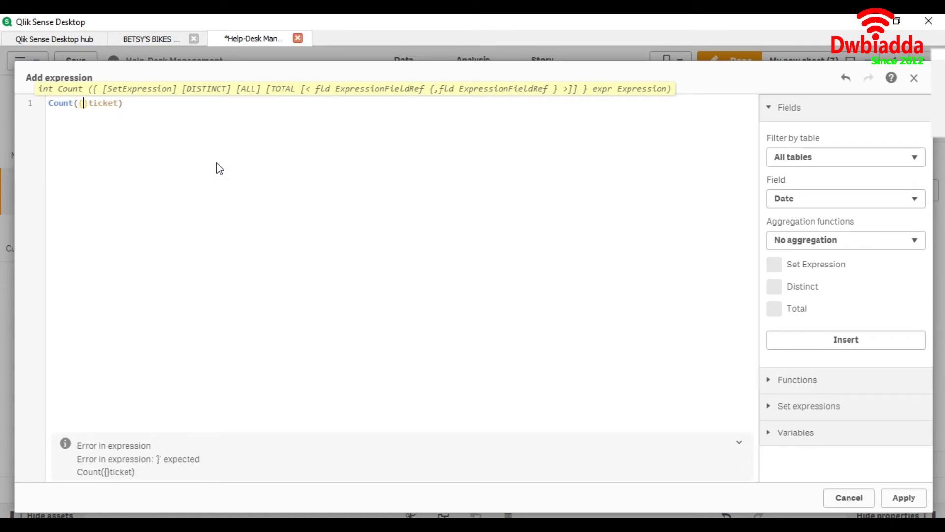
type("<>")
key("Left")
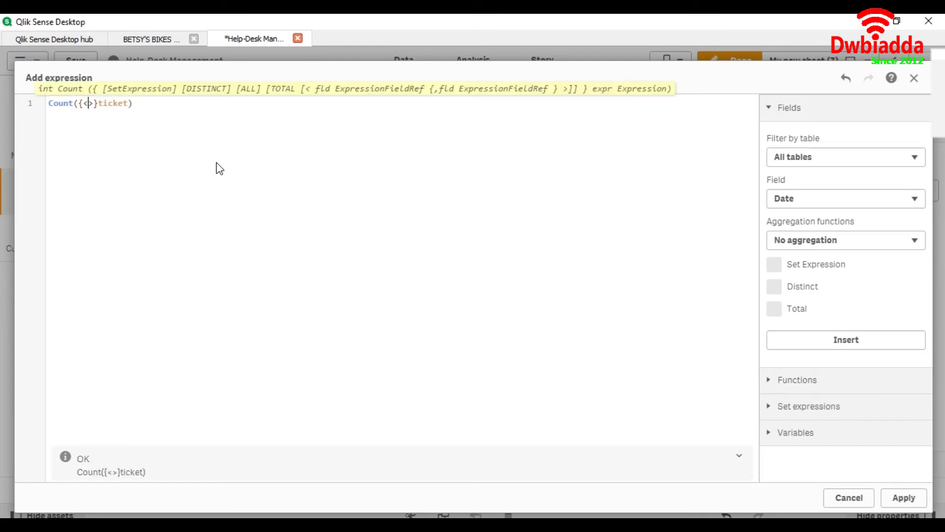
key("Left")
type("$")
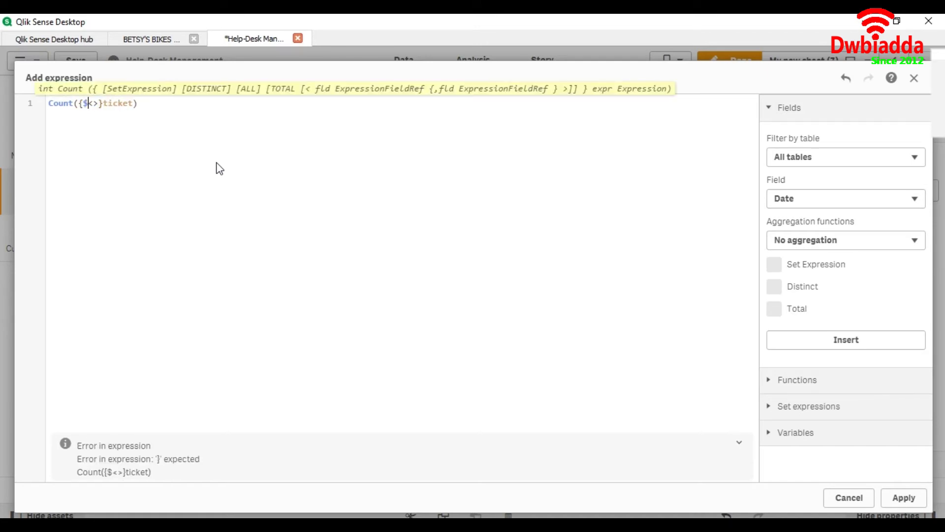
key("Left")
key("Left")
Spread the set-analysis braces and angle brackets of the count onto separate lines.
key("Return")
key("Return")
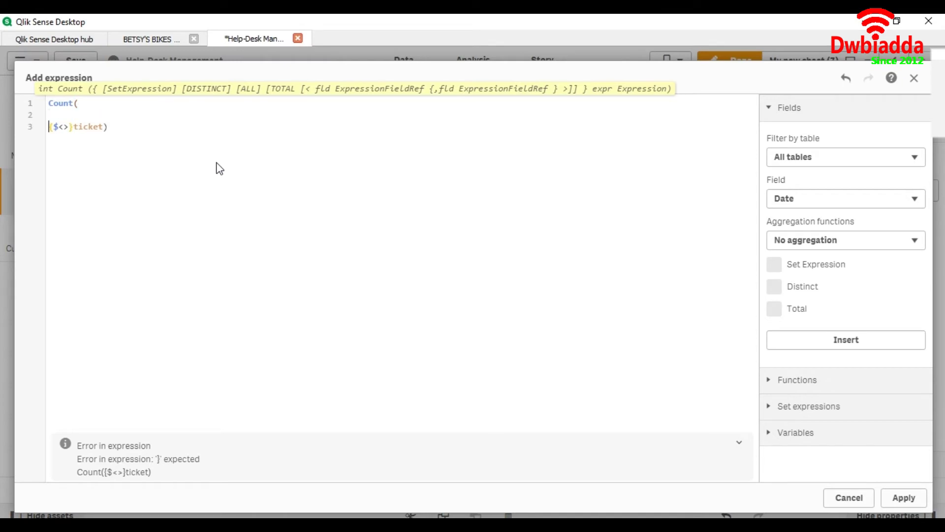
key("Right")
key("Right")
key("Return")
key("Return")
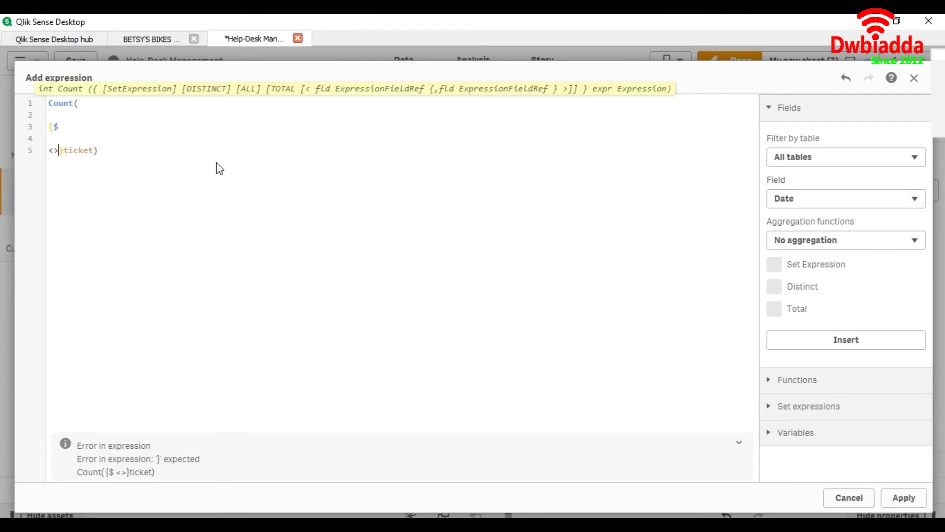
key("Return")
key("Return")
key("Return")
key("Right")
key("Return")
key("Return")
key("Return")
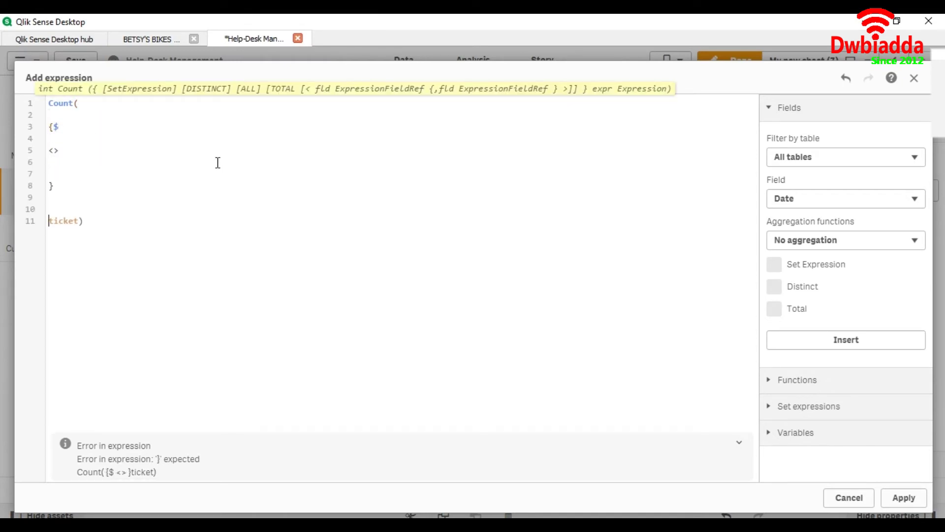
key("Up")
key("Up")
key("Up")
key("Up")
key("Up")
key("Up")
key("Right")
key("Return")
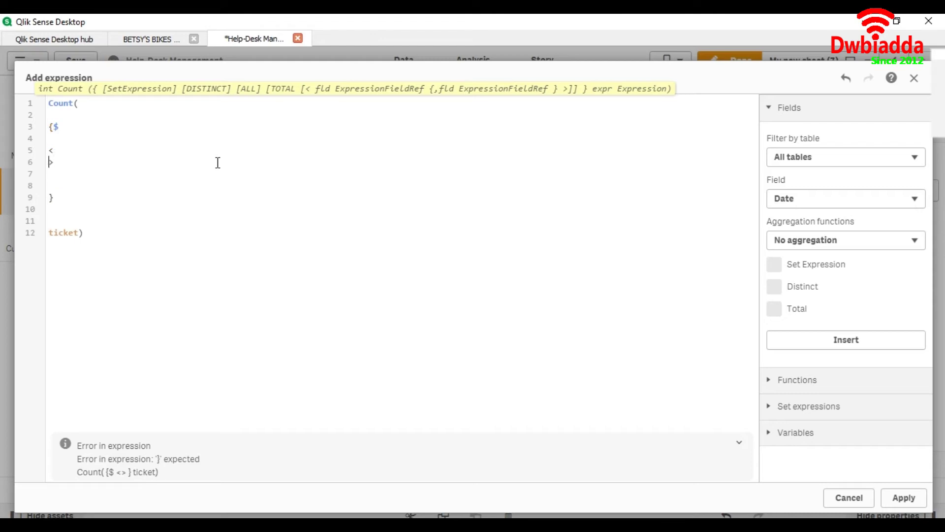
key("Return")
key("Return")
key("Up")
key("Up")
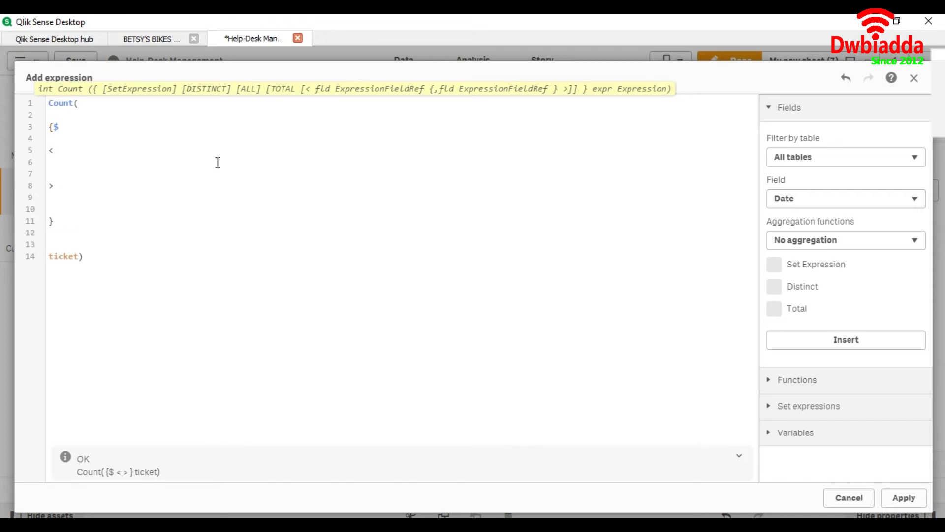
type("Da")
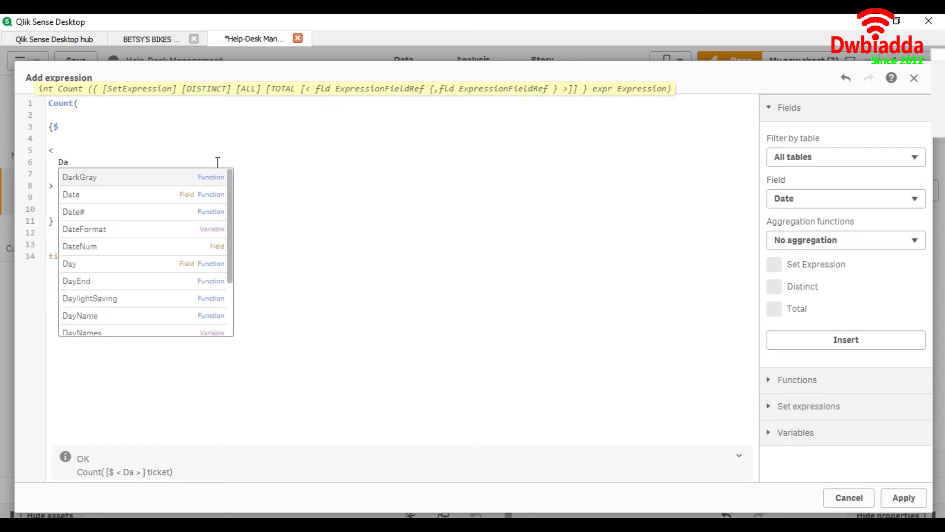
Add the condition Date={">=()<=()"} inside the set modifier with empty bounds.
key("Down")
key("Return")
type("= ")
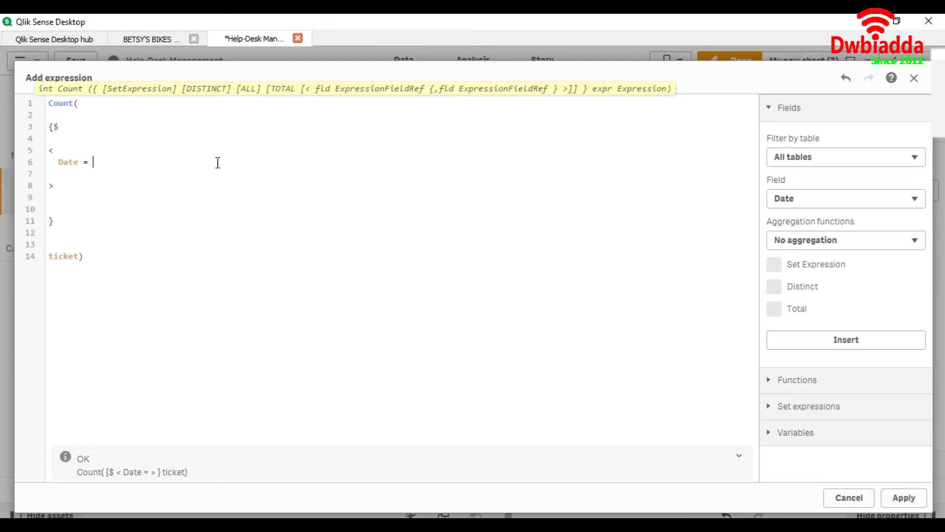
type("{}")
type("\"\"")
key("Left")
type(">")
type("=")
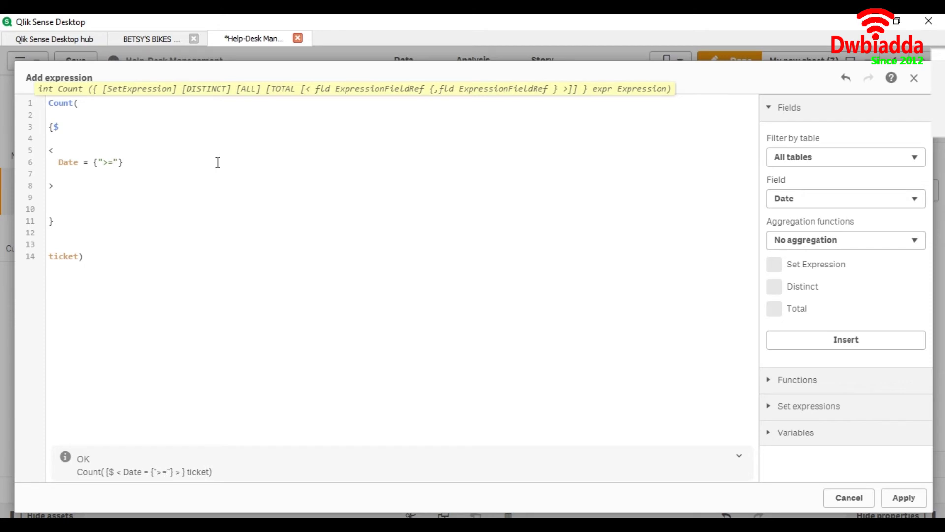
type("()")
type("<=")
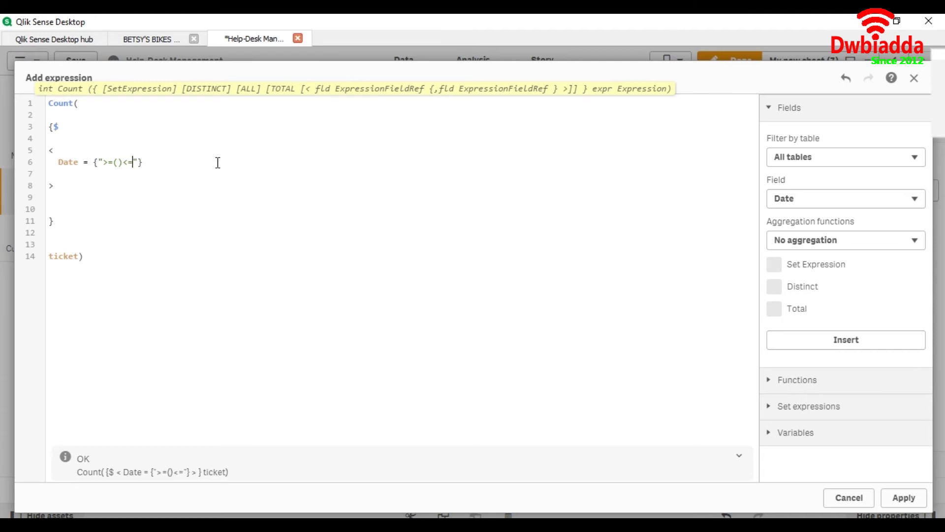
type("()")
key("Left")
key("Left")
key("Left")
type("Year")
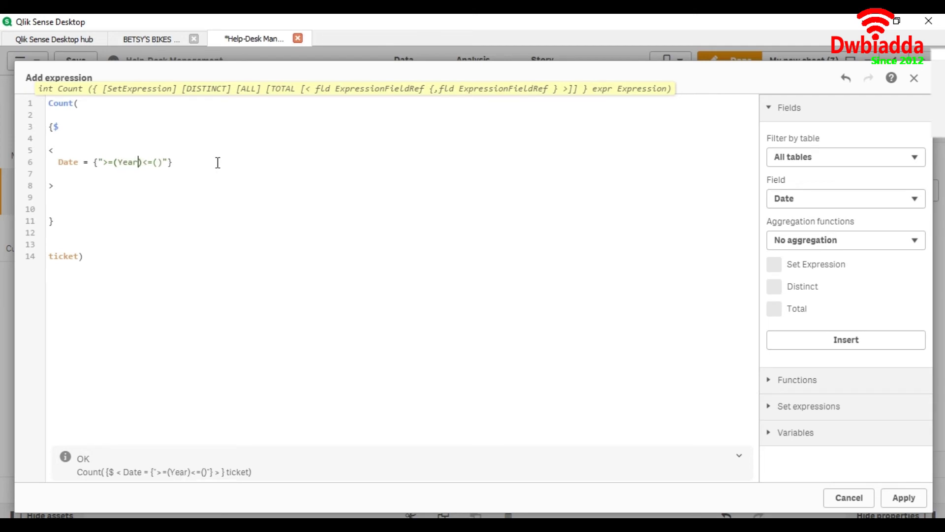
type("Start")
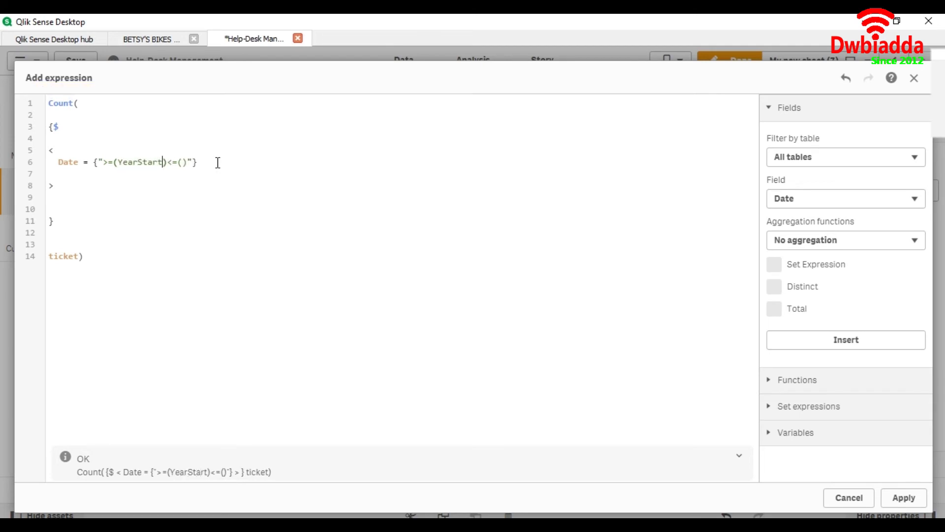
type("()")
Fill the lower Date bound with YearStart(Min(Date)), correcting the capital D.
key("Left")
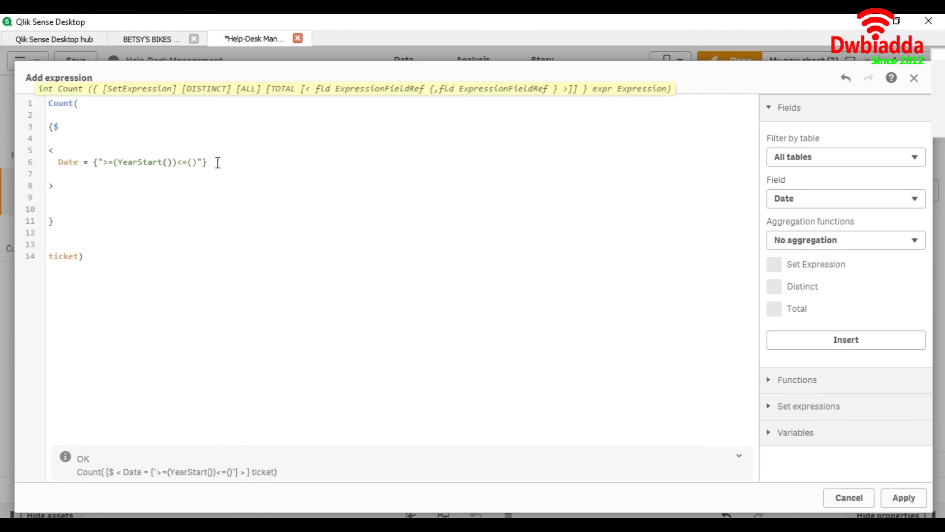
type("Min")
type("()")
key("Left")
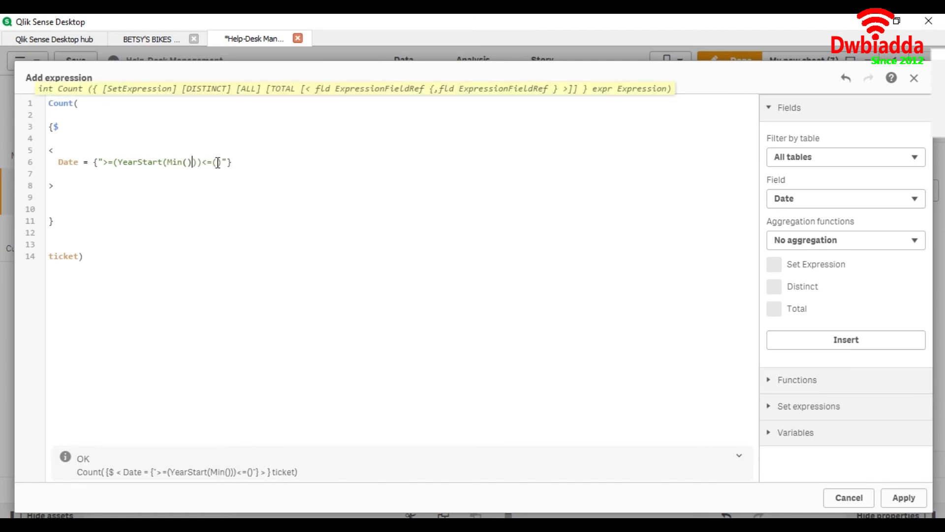
type("date")
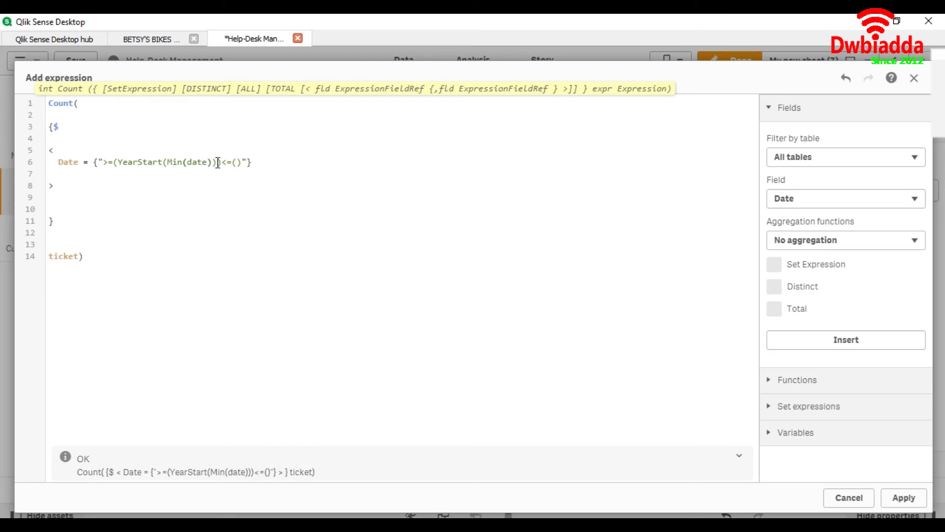
key("BackSpace")
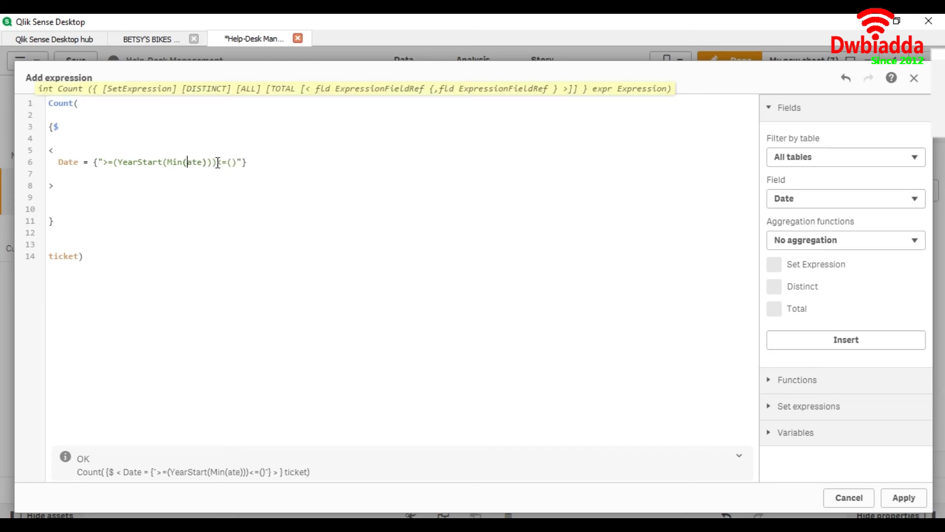
type("D")
left_click(218, 161)
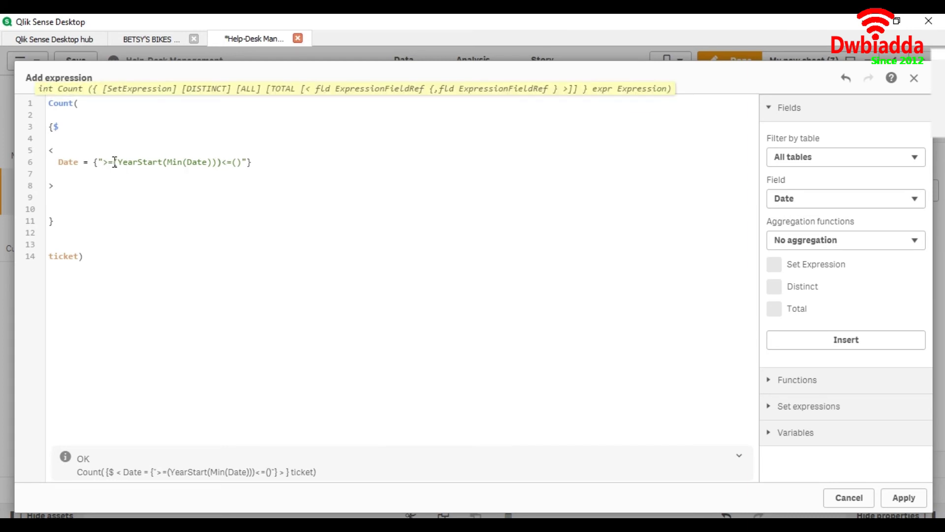
type("$")
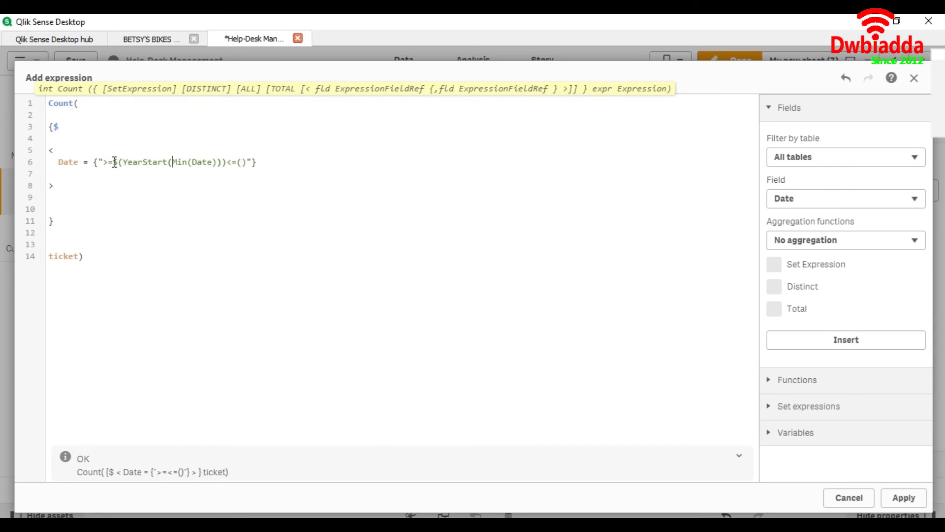
Wrap both bounds in $(= ), fill the upper with YearEnd(Max(Date)) and apply, giving 11.46k.
key("Right")
key("Right")
key("Right")
key("Right")
key("Right")
key("Right")
type("$")
key("ctrl+Left")
key("ctrl+Left")
type("=")
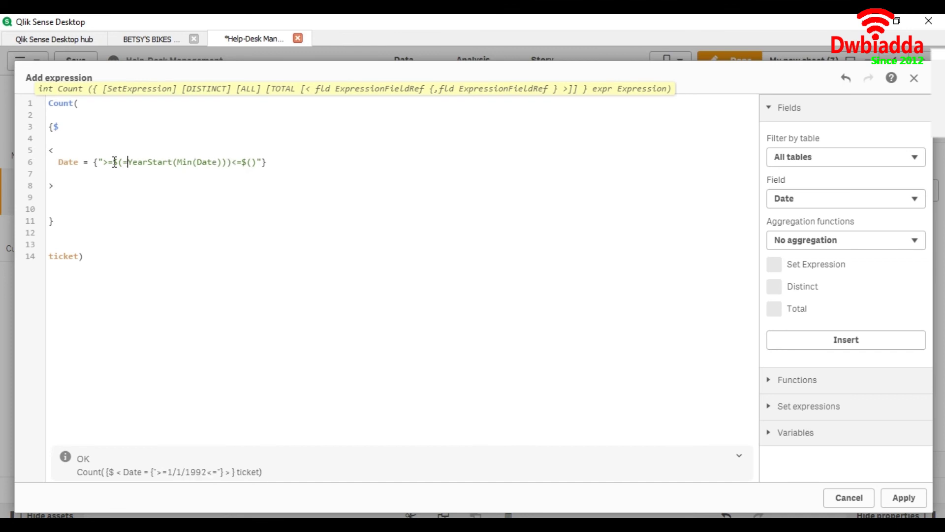
key("End")
key("Left")
key("Left")
key("Left")
type("=Year")
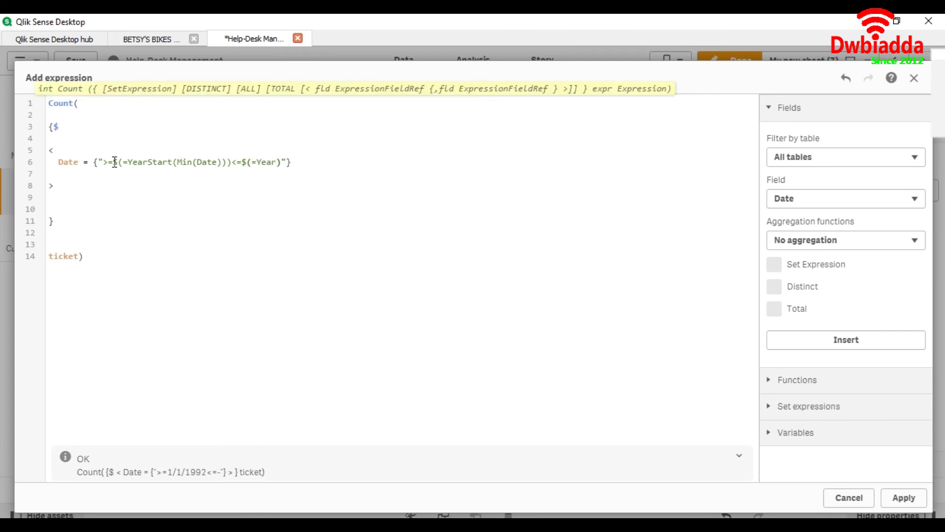
type("e")
key("BackSpace")
type("End")
type("()")
type("Max")
type("()")
type("Date")
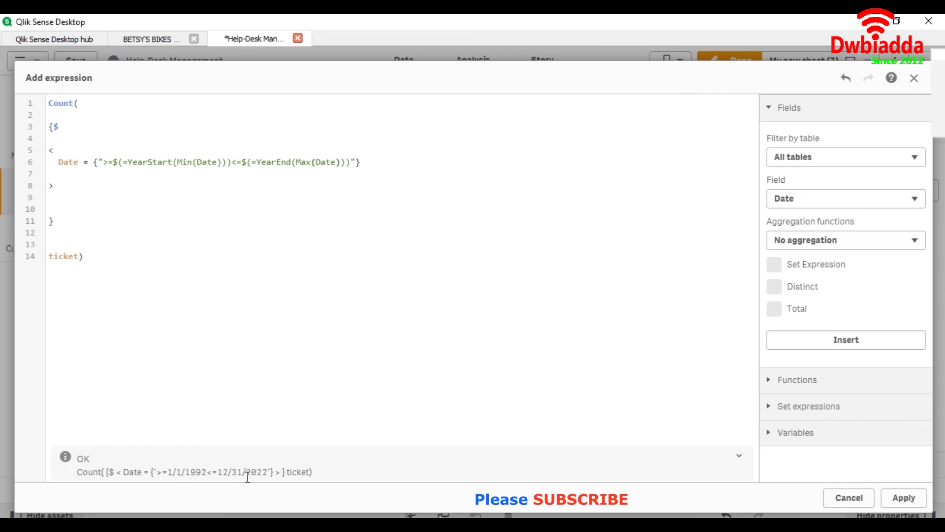
left_click(903, 497)
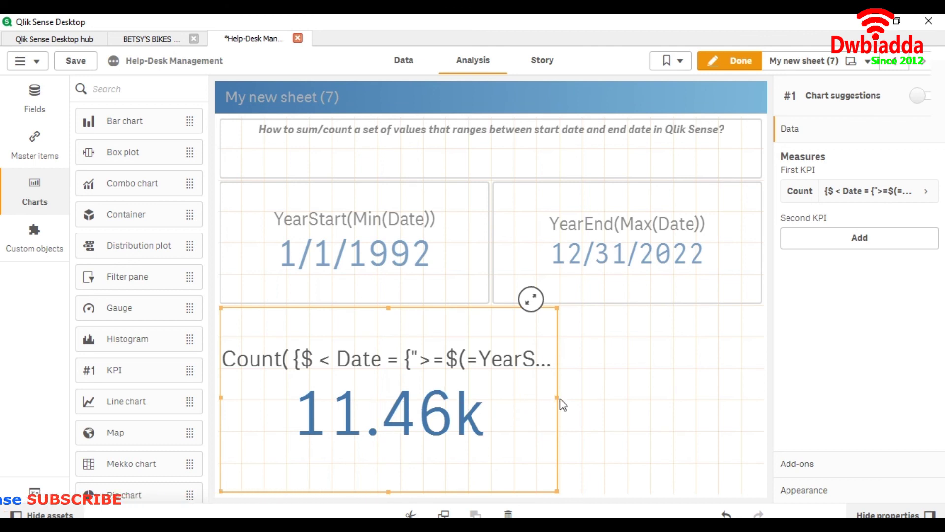
Stretch the 11.46k ticket-count KPI across the sheet beneath both date KPIs.
left_click_drag(557, 397, 761, 397)
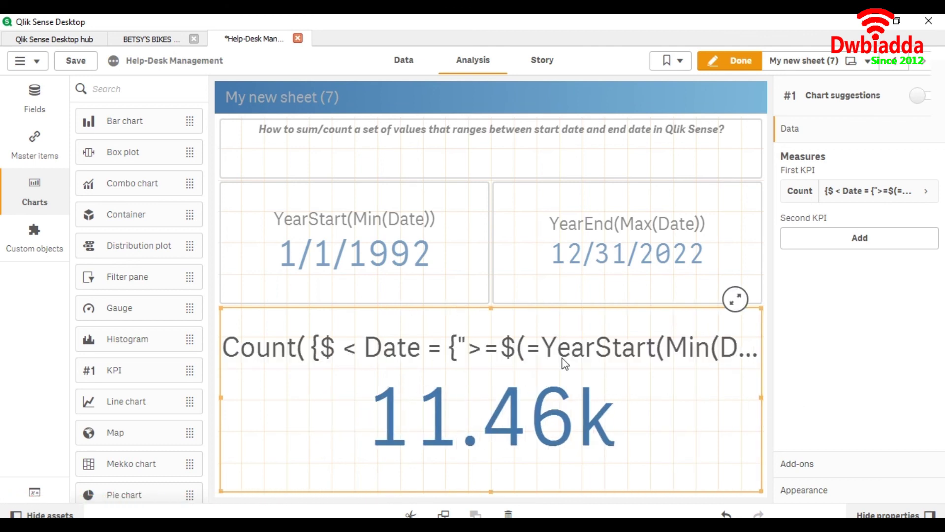
left_click(370, 277)
left_click(571, 265)
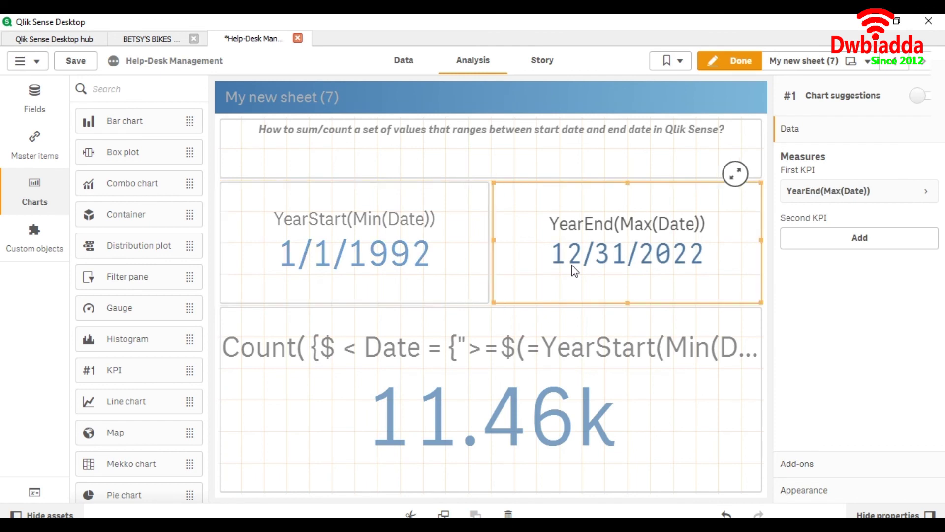